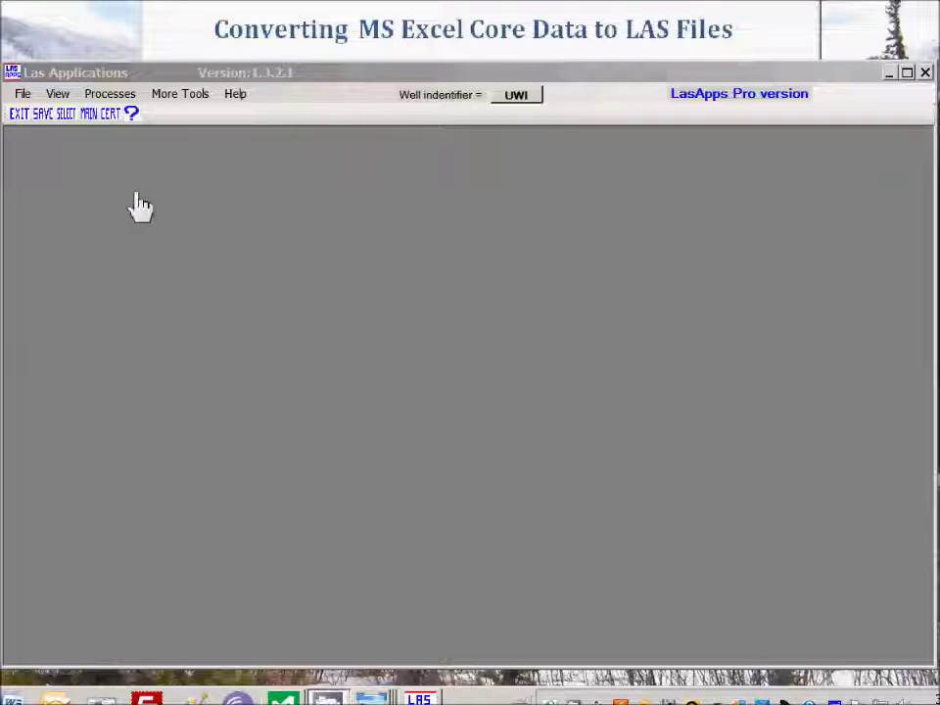
Open the converter from MS Excel core data to LAS 2.0 and close the example core data sheet.
left_click(186, 99)
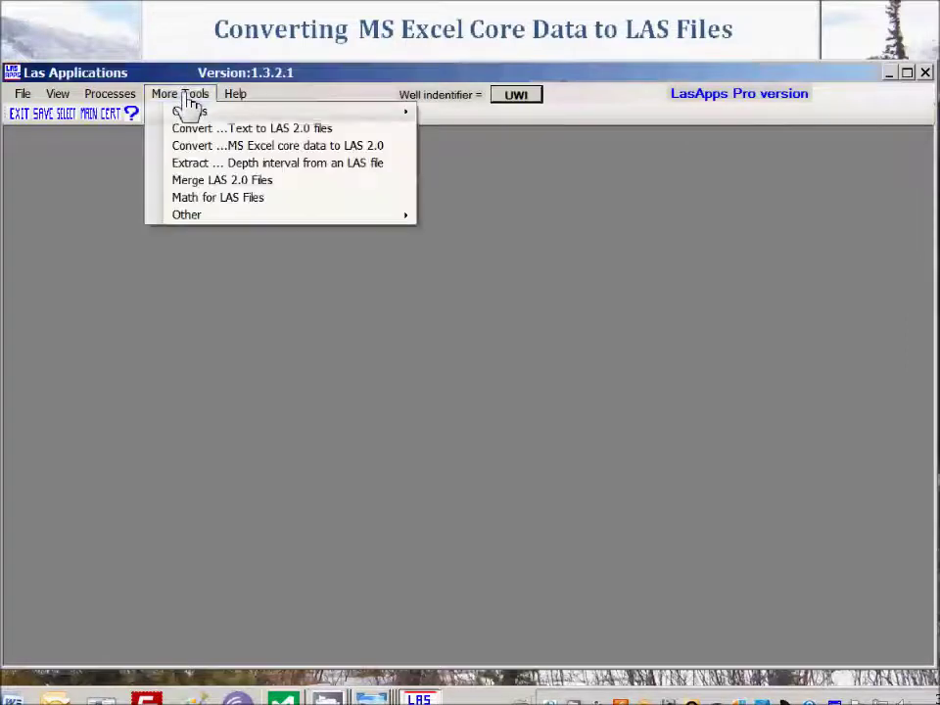
left_click(199, 149)
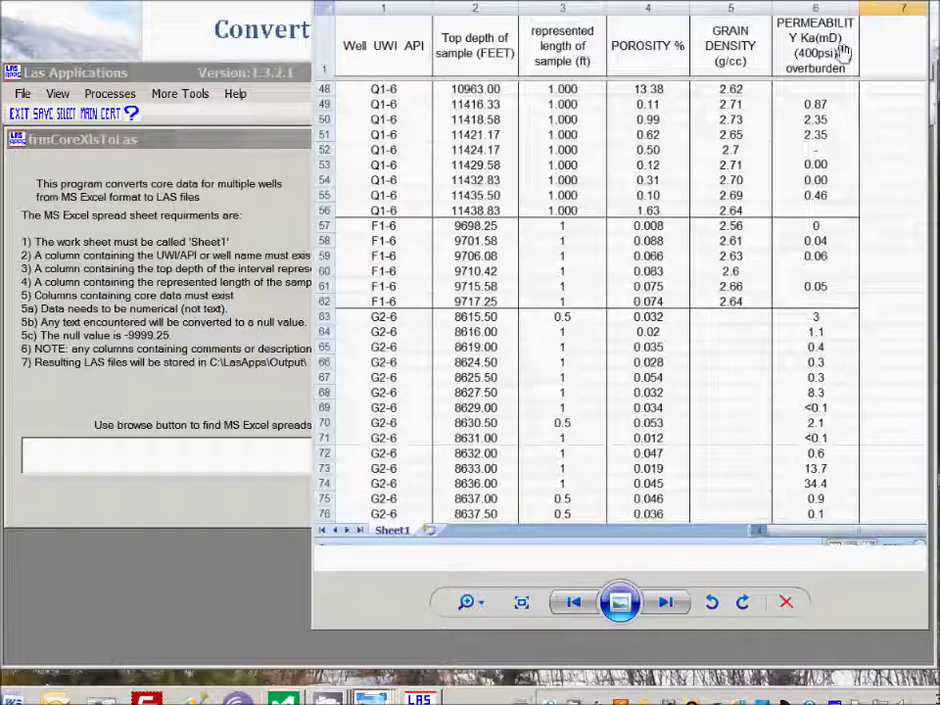
key("alt+F4")
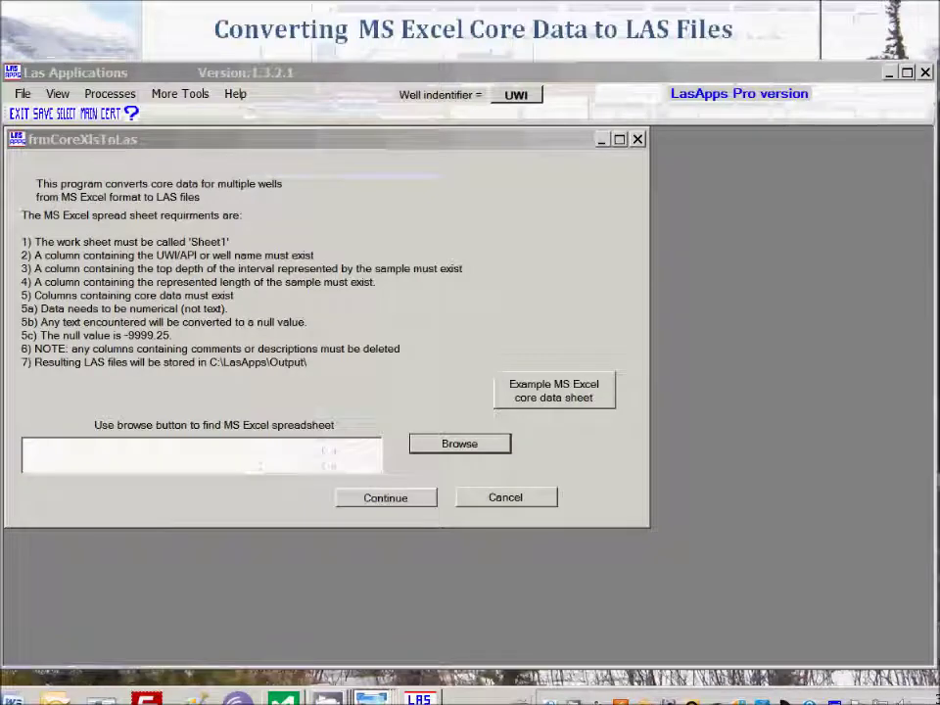
Load MultiCore1.xlsx from C:\LasApps\ExampleData\05) MsExcel Core To Las as the source spreadsheet and proceed to the conversion form.
left_click(459, 445)
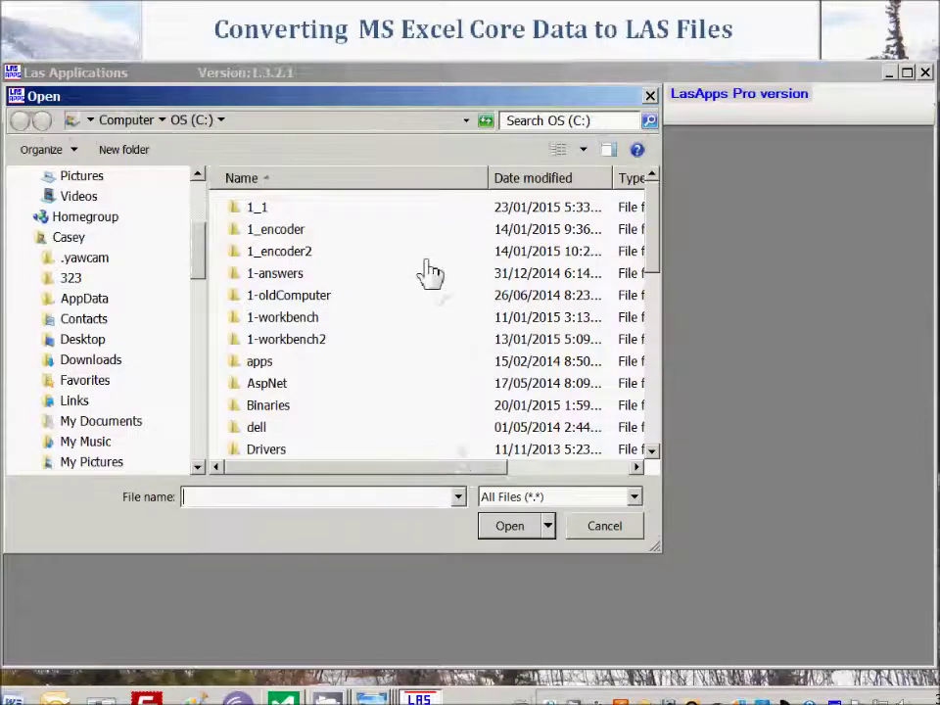
left_click(415, 296)
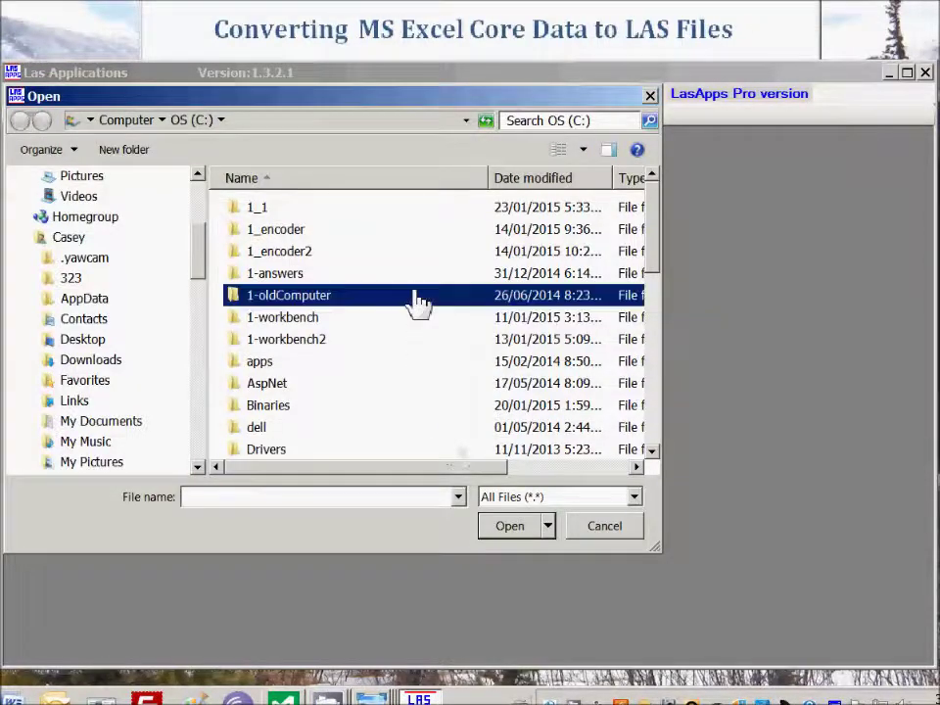
scroll(426, 310, "down", 4)
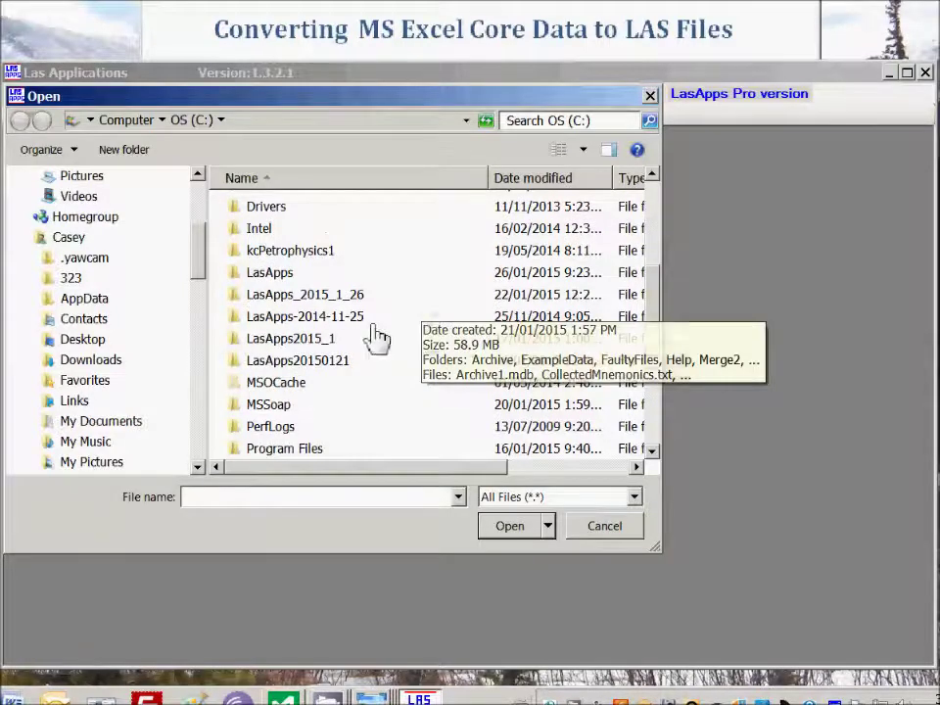
double_click(268, 274)
left_click(272, 257)
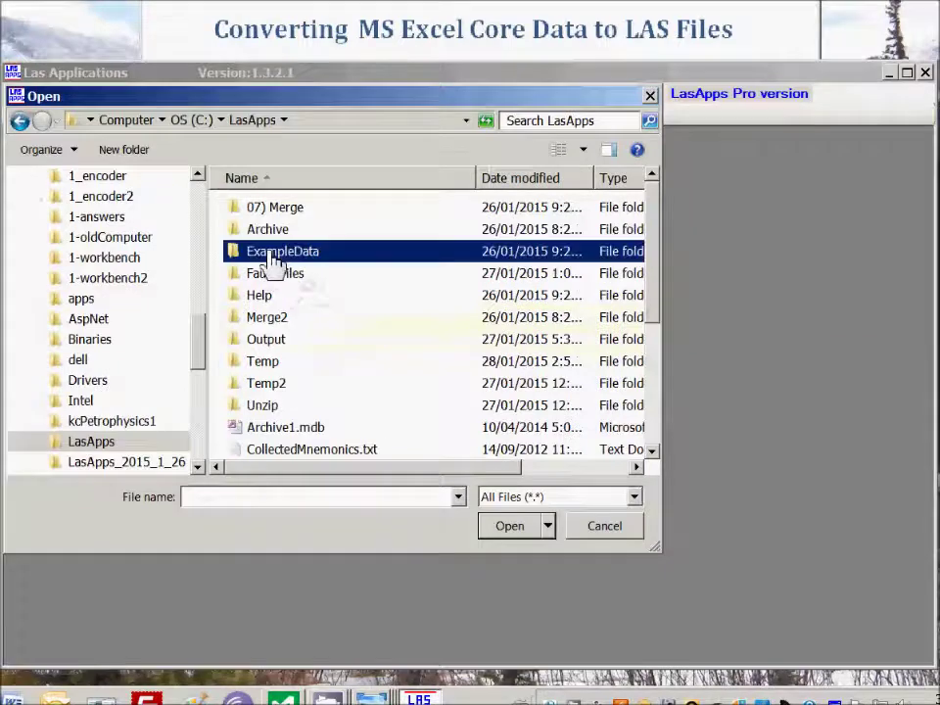
double_click(274, 262)
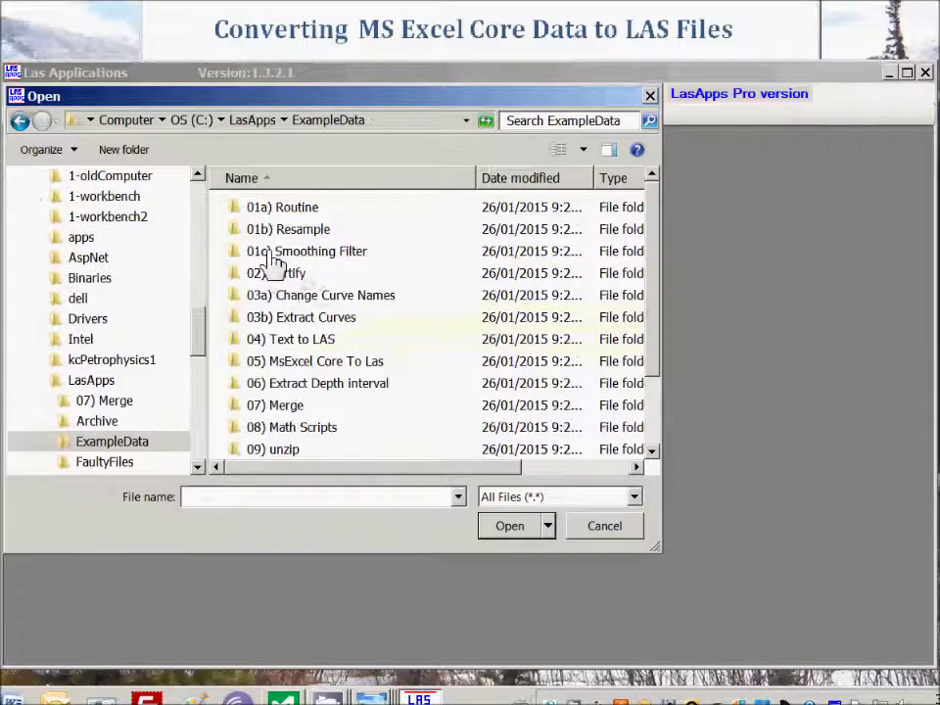
double_click(305, 365)
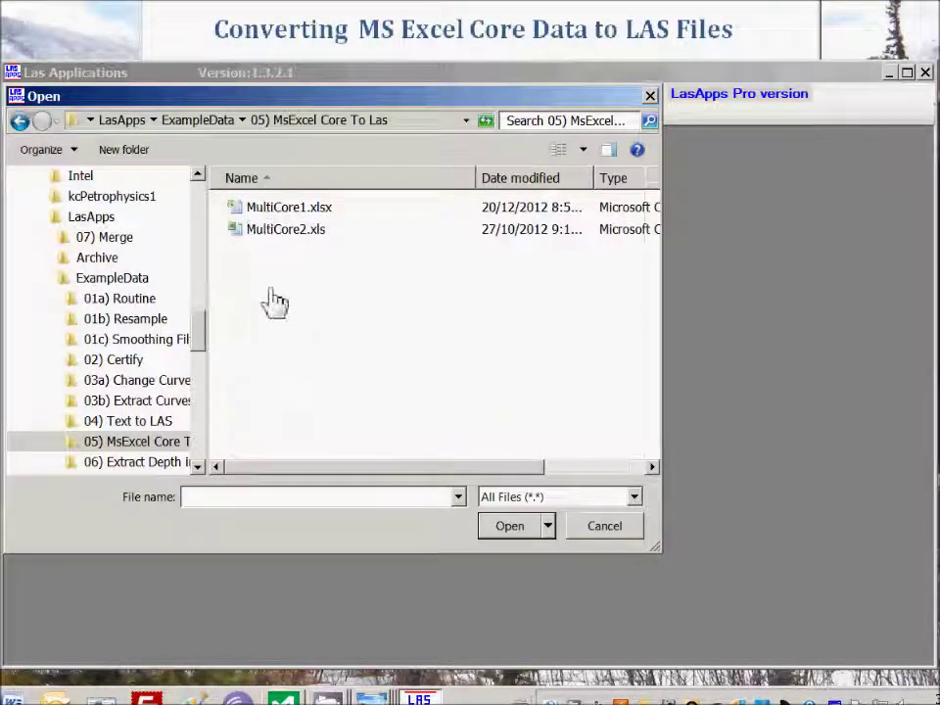
double_click(269, 209)
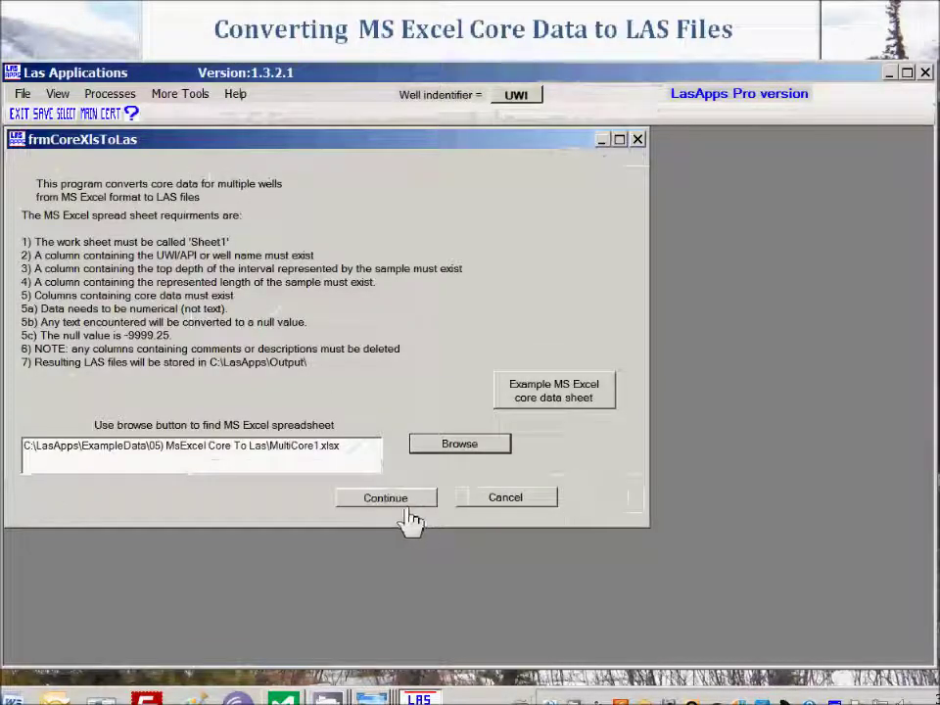
left_click(374, 511)
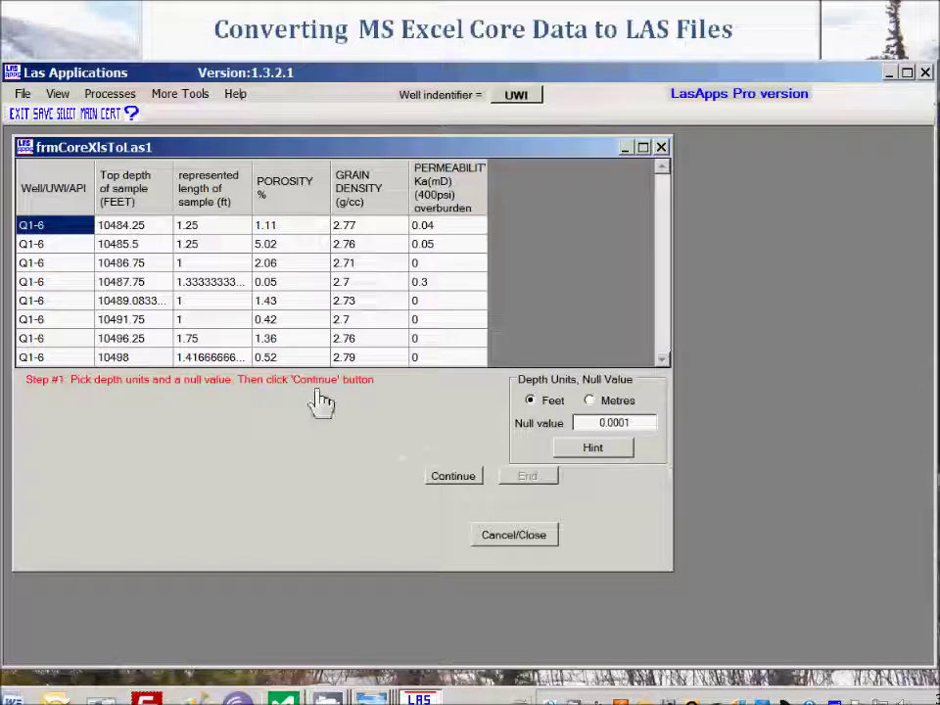
Accept feet and the 0.0001 null value, and set the lines to process from the first Q1-6 row to the last G23-6 row.
left_click(449, 481)
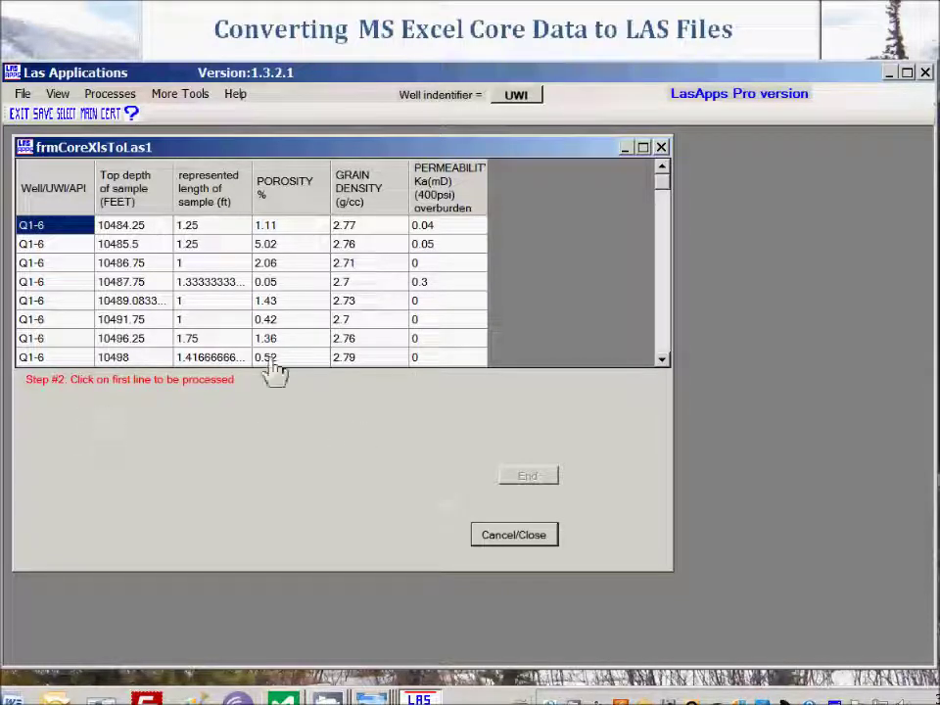
left_click(149, 228)
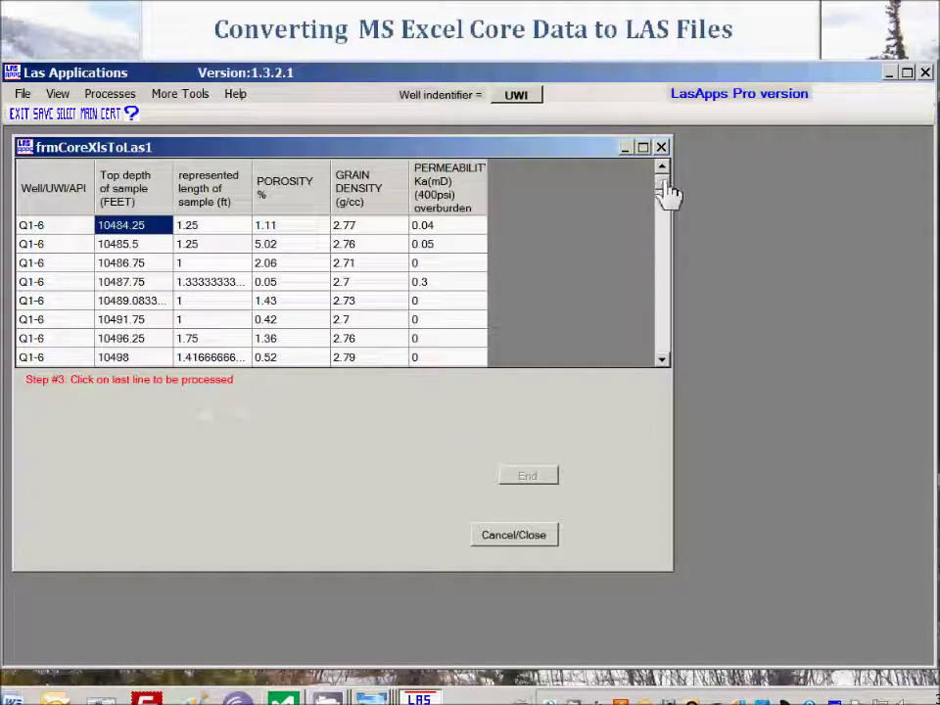
left_click_drag(663, 186, 663, 361)
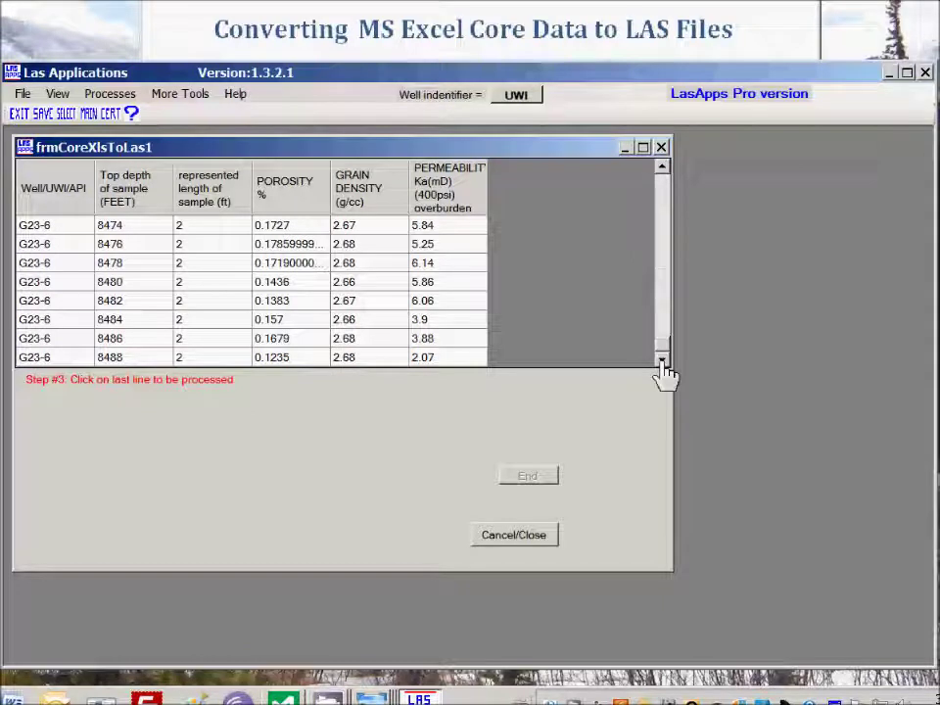
left_click(54, 359)
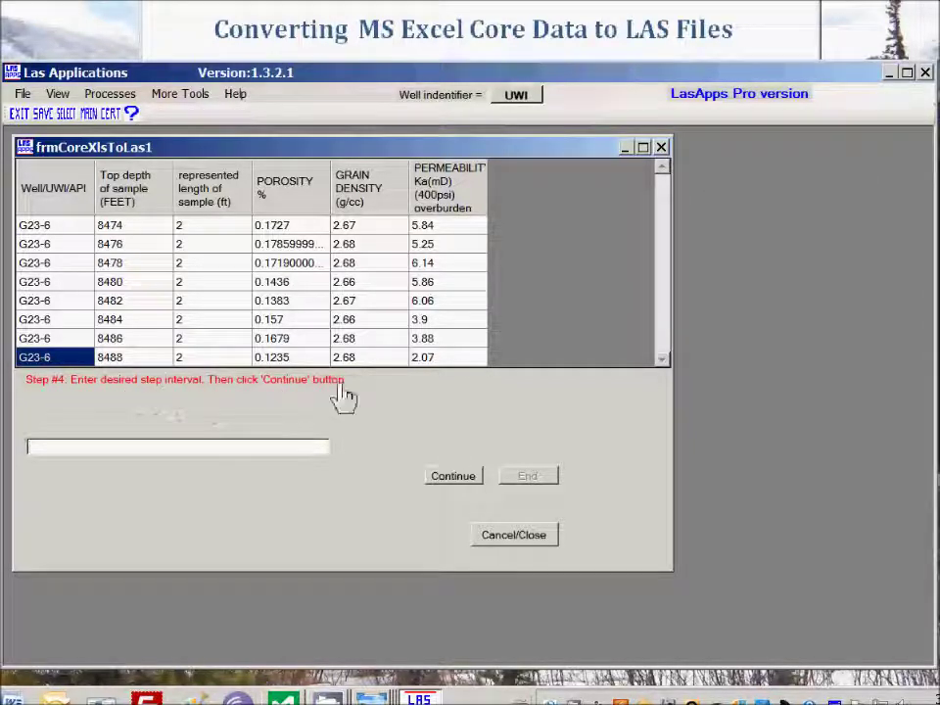
Set the desired step interval to 0.1 and proceed to the curve names.
left_click(54, 448)
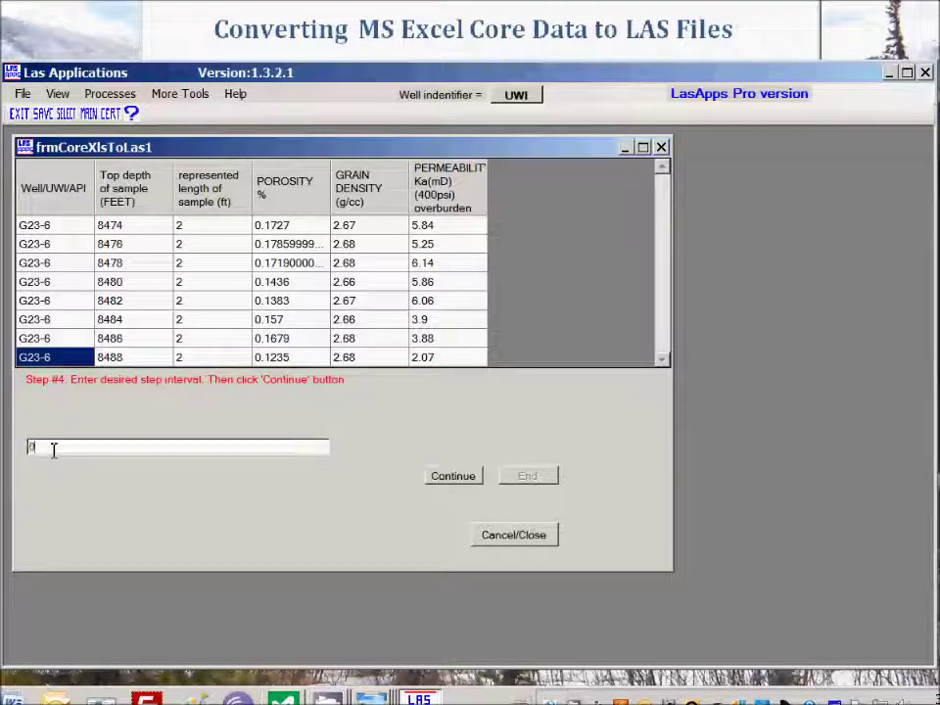
type(".1")
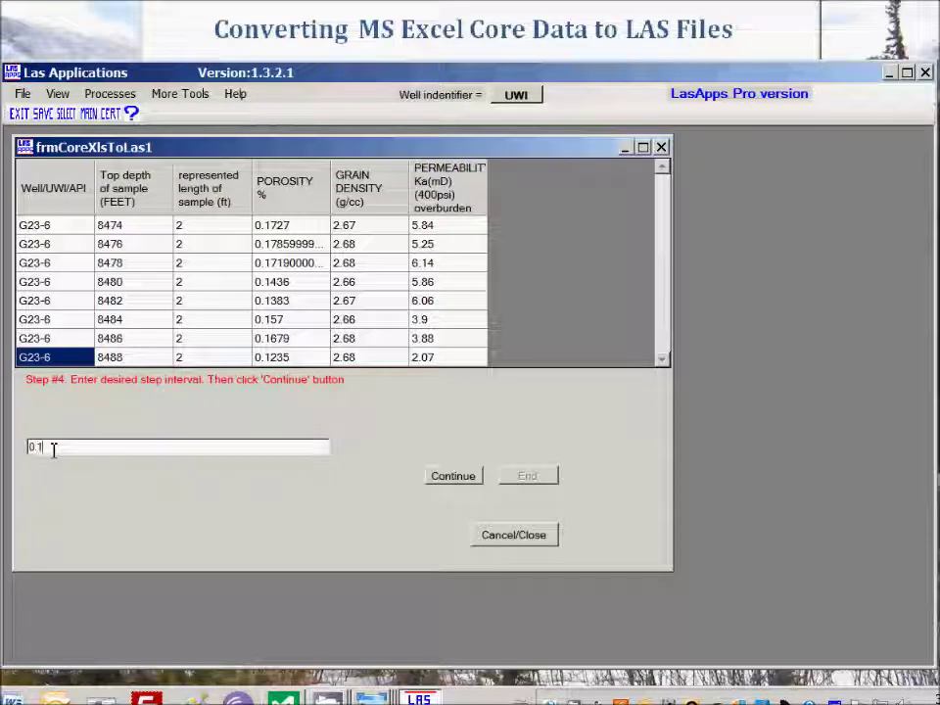
left_click(454, 480)
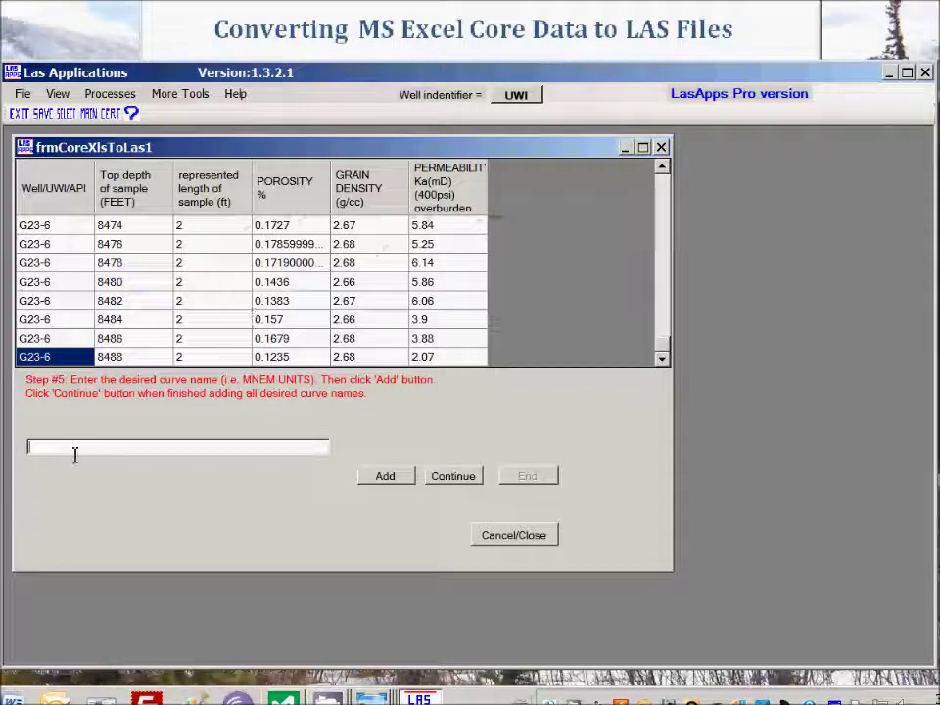
Add the curve names por.v/v and perm.md to the output curve list and finish the list.
type("po")
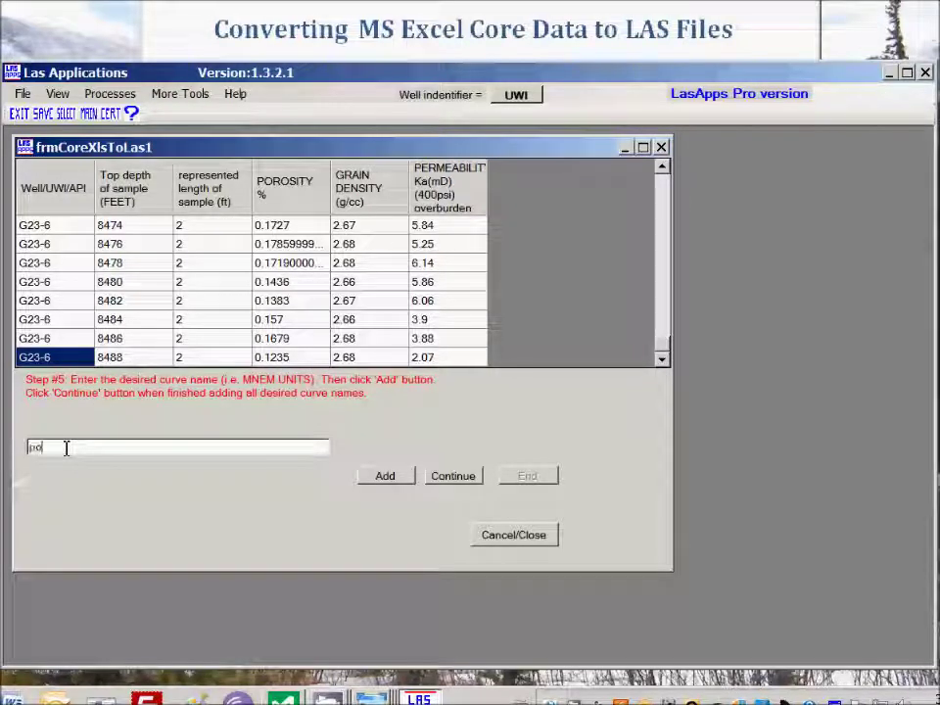
type("r.v/v")
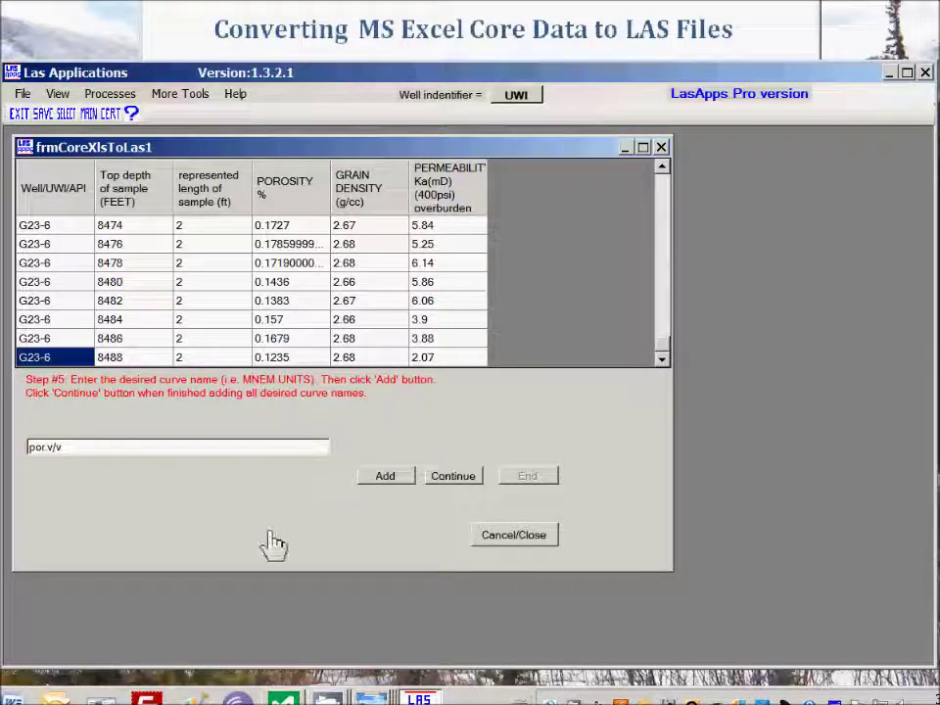
left_click(385, 476)
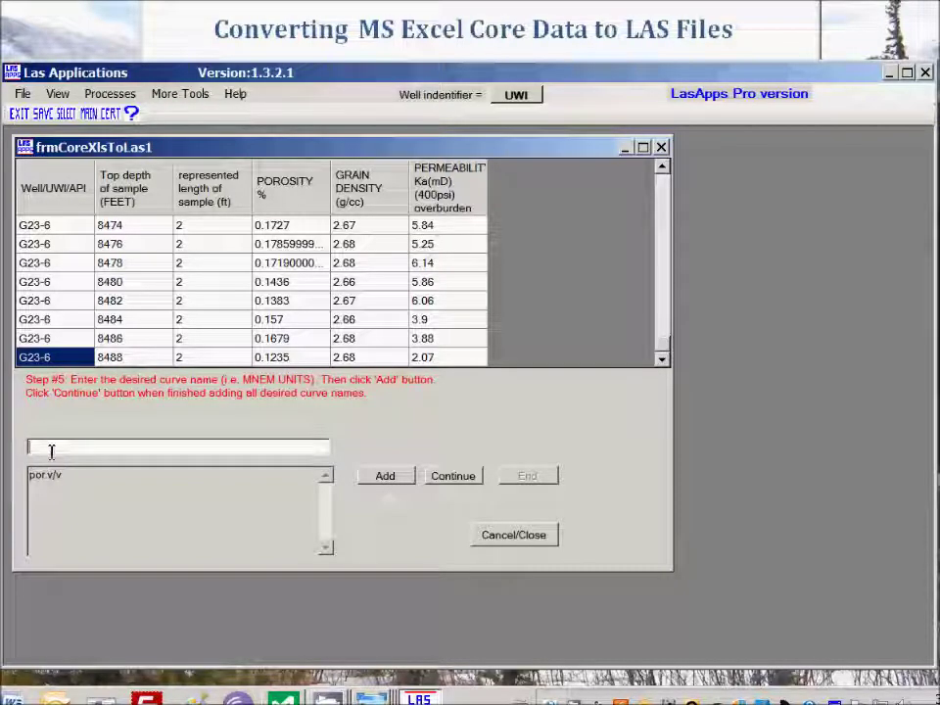
type("perm")
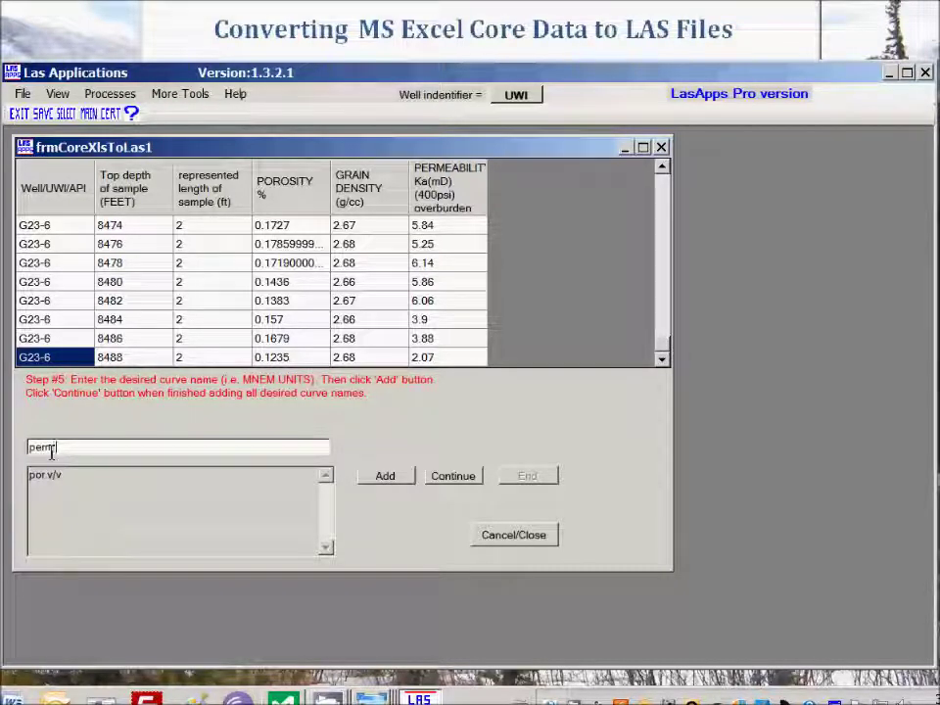
type(" md")
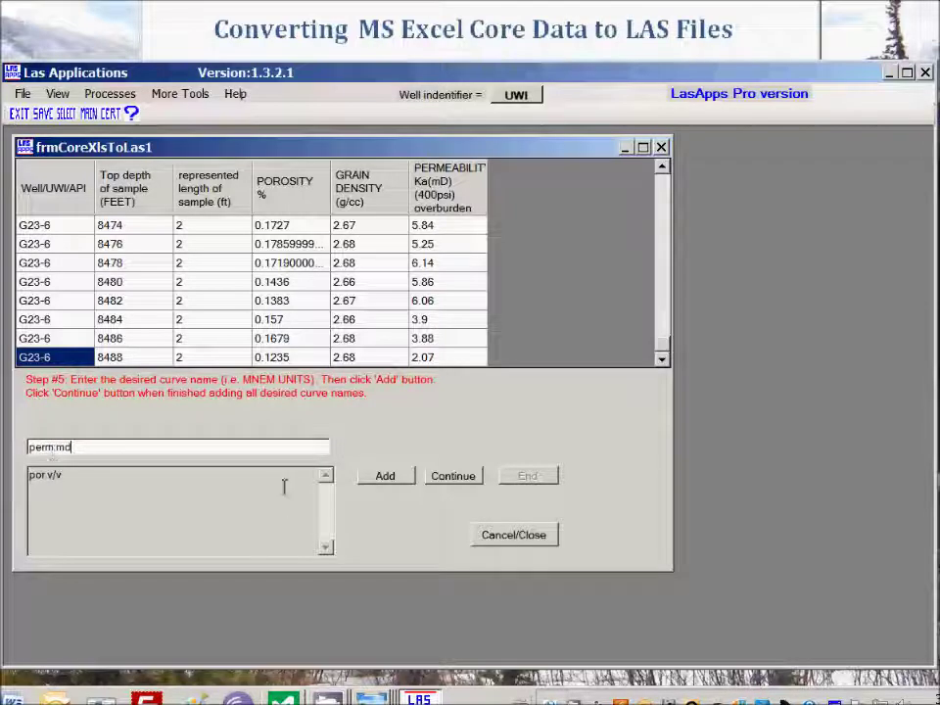
left_click(389, 484)
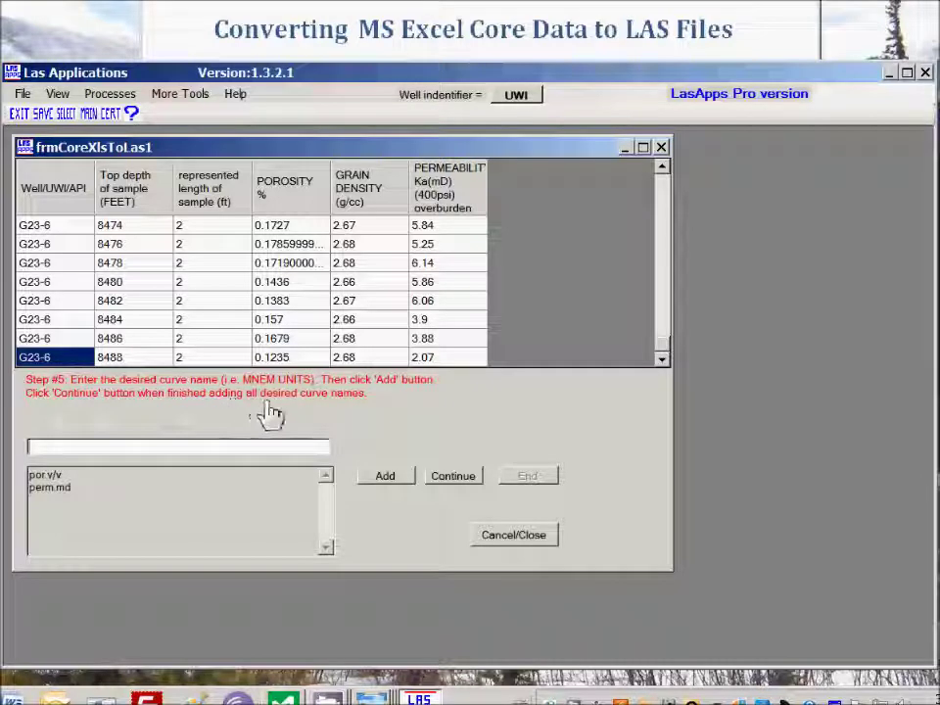
left_click(456, 478)
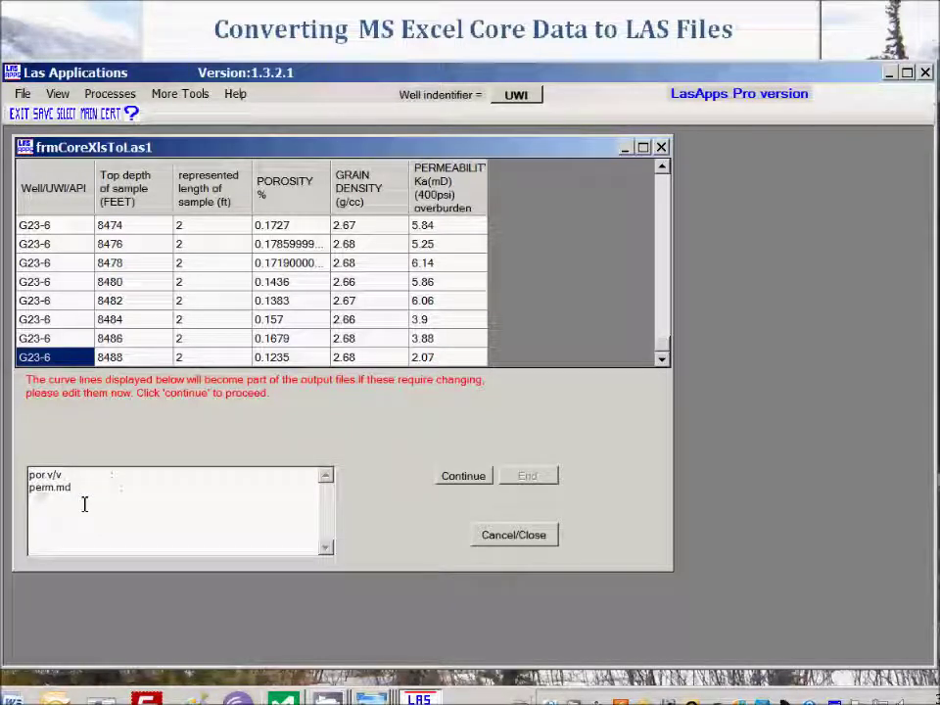
Edit the output curve lines to read Core_por.v/v and Core_perm.md, and accept them.
type("_")
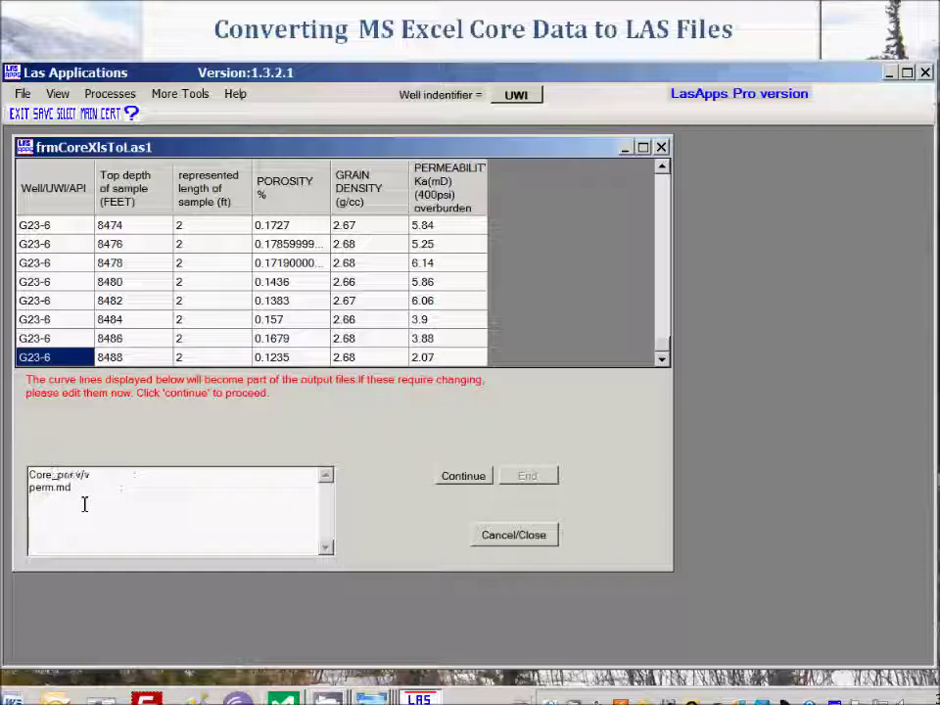
type(".")
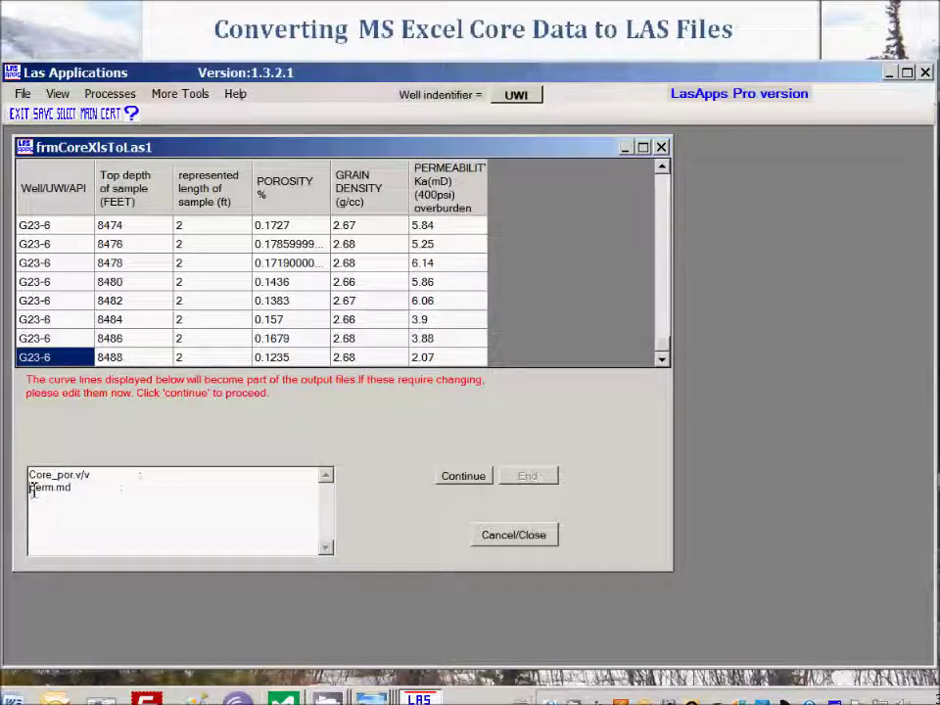
type("re_")
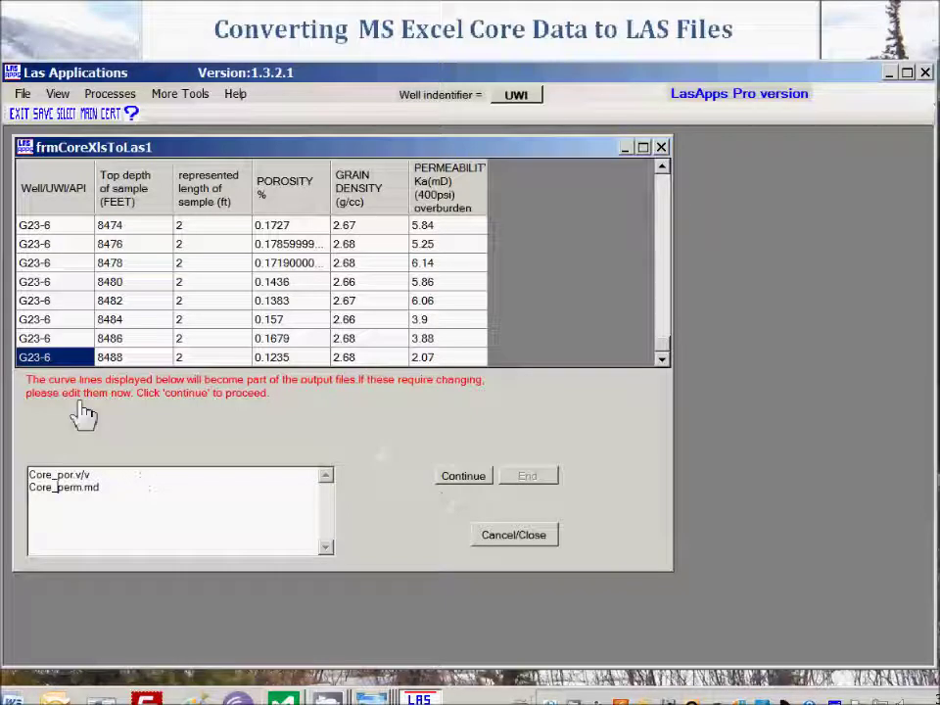
left_click(464, 482)
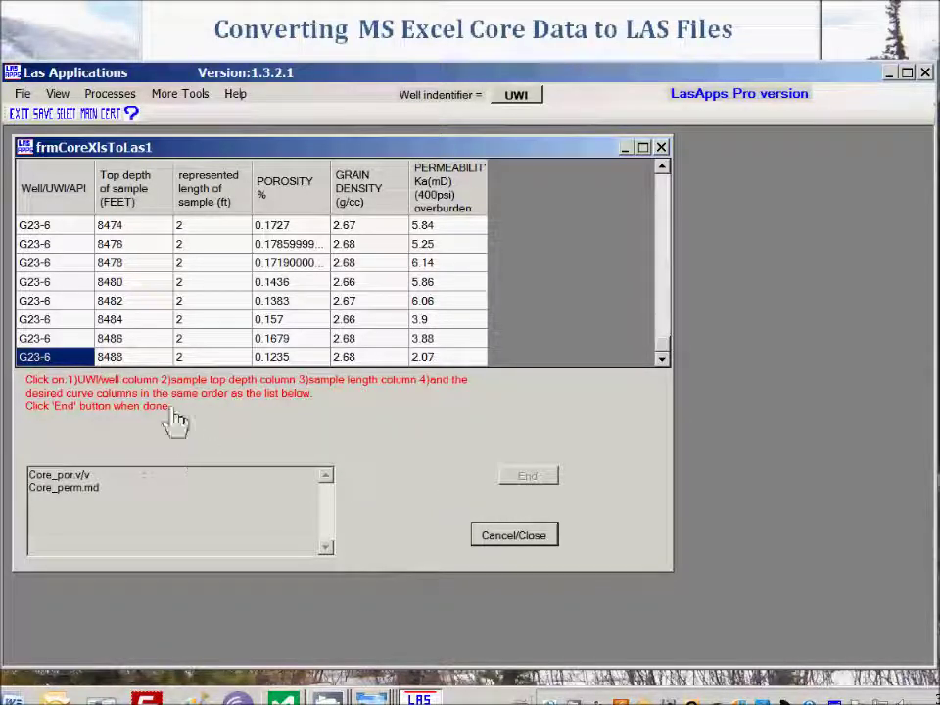
Assign the well, top depth, sample length, porosity and permeability columns in that order, and run the conversion to LAS files.
left_click(51, 247)
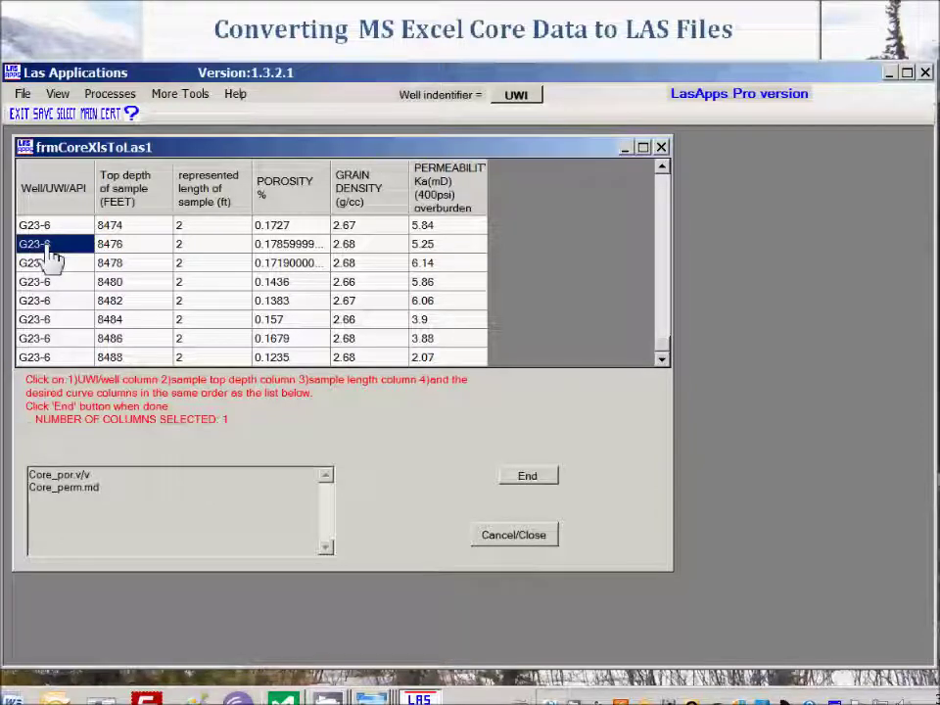
left_click(127, 255)
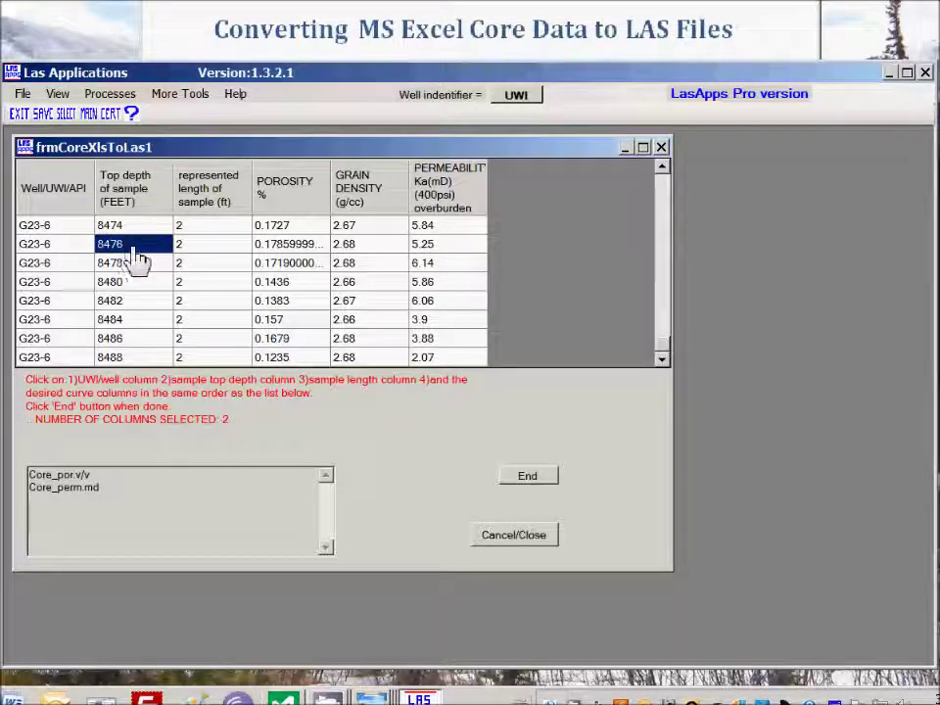
left_click(211, 255)
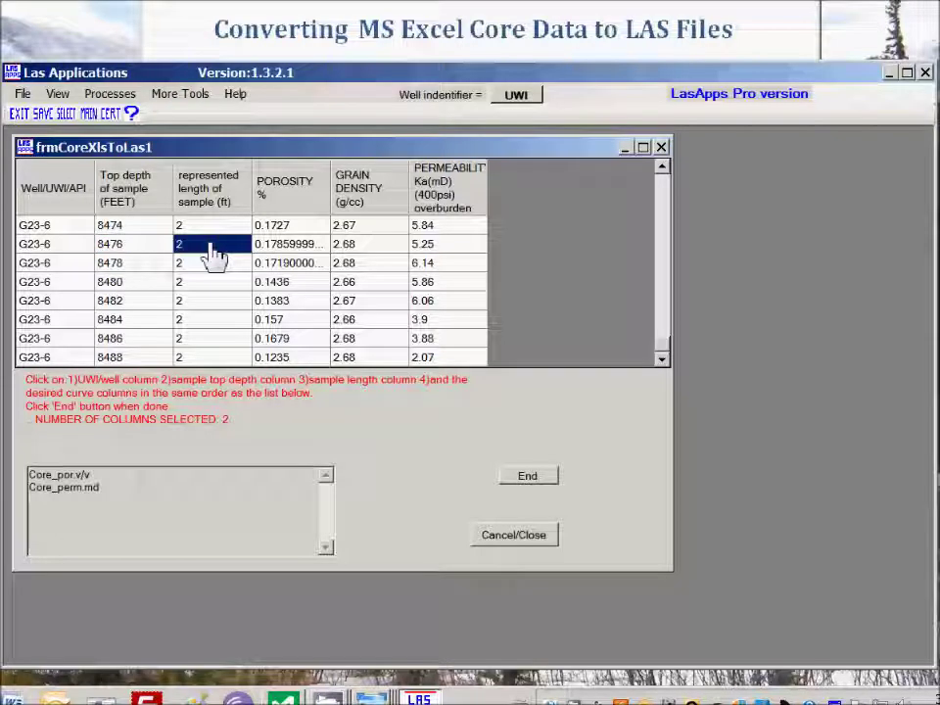
left_click(215, 255)
left_click(294, 253)
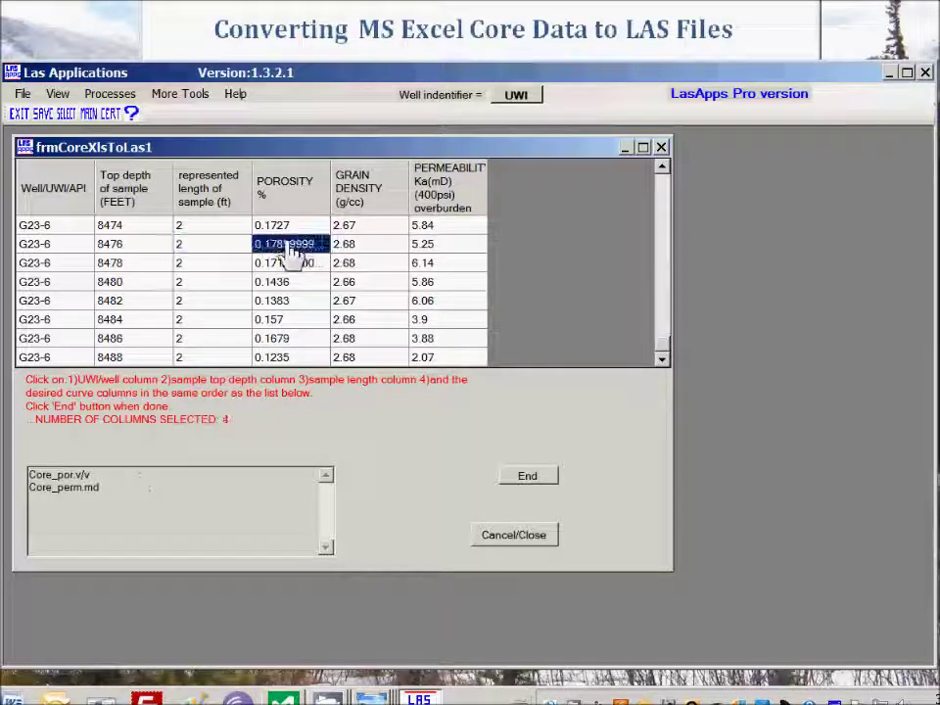
left_click(448, 253)
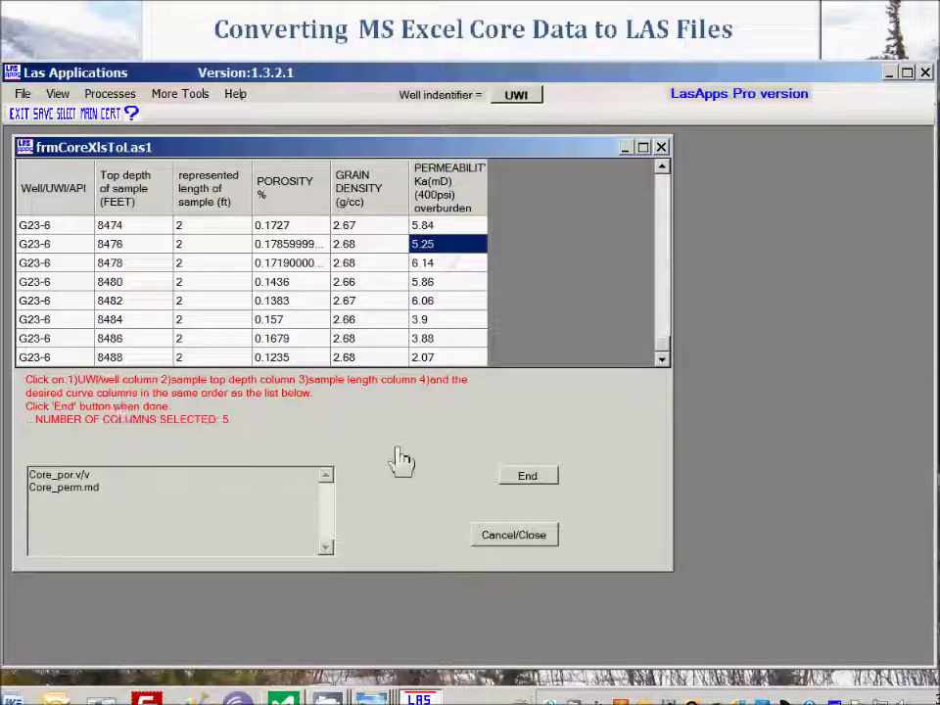
left_click(529, 480)
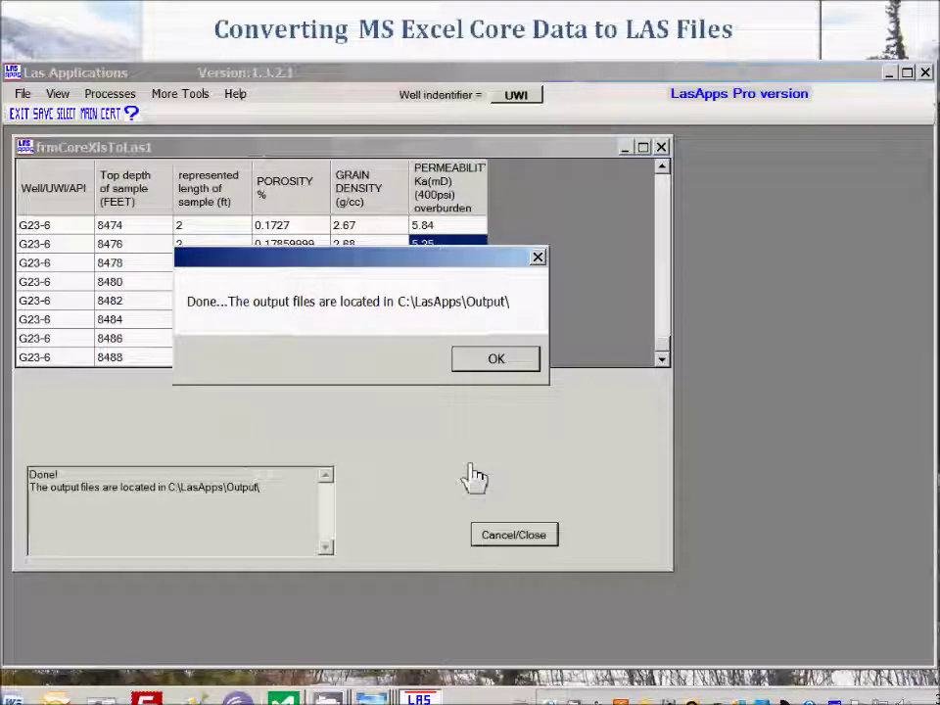
Dismiss the completion message, review the generated LAS files in the list of active files, and close the list.
left_click(496, 361)
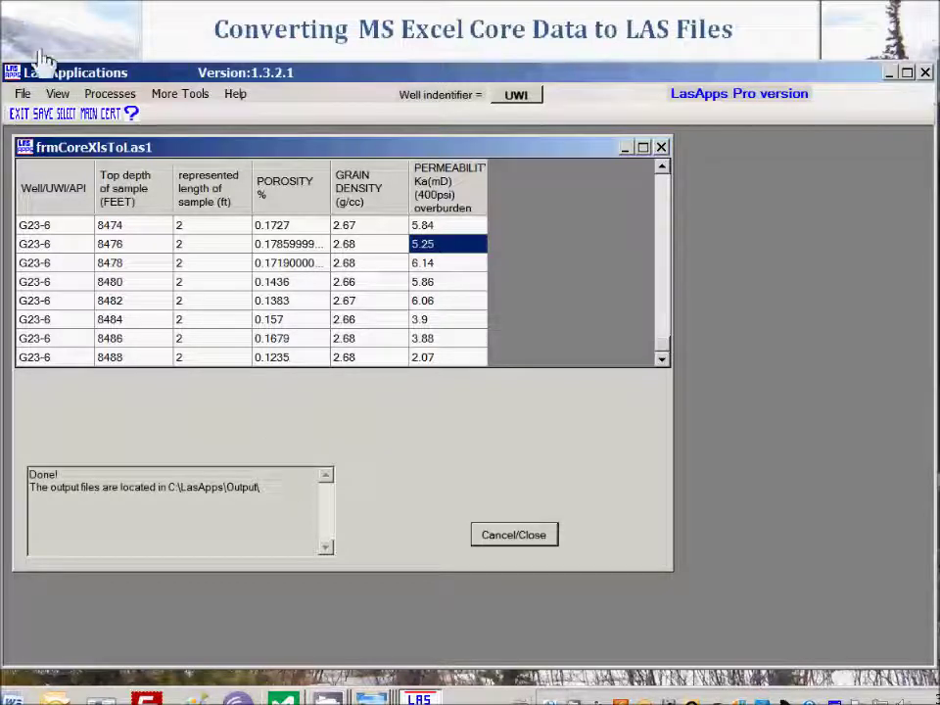
left_click(58, 94)
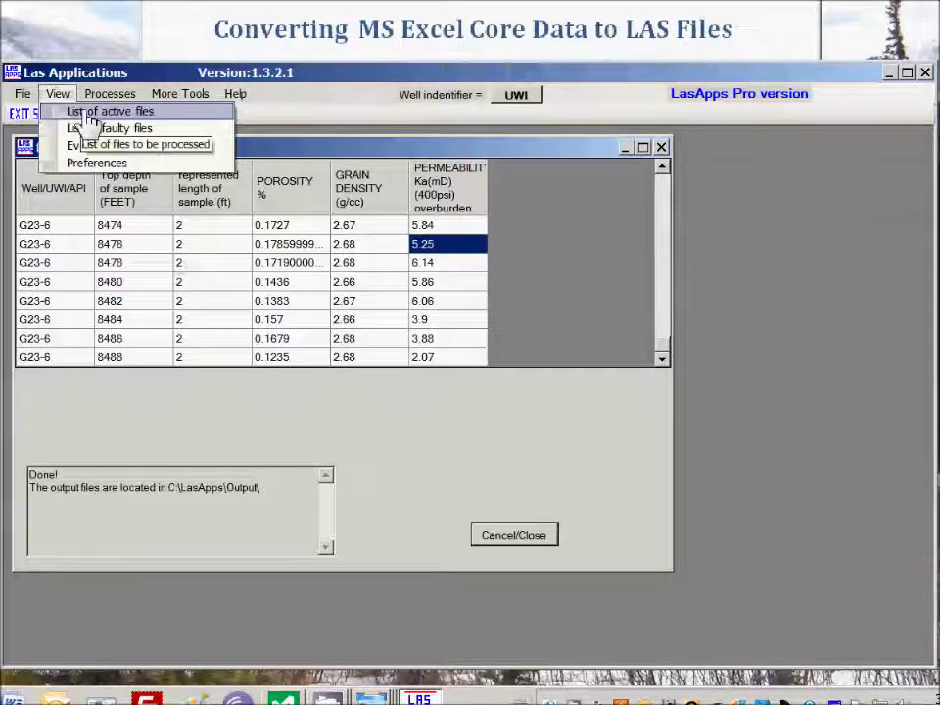
left_click(87, 113)
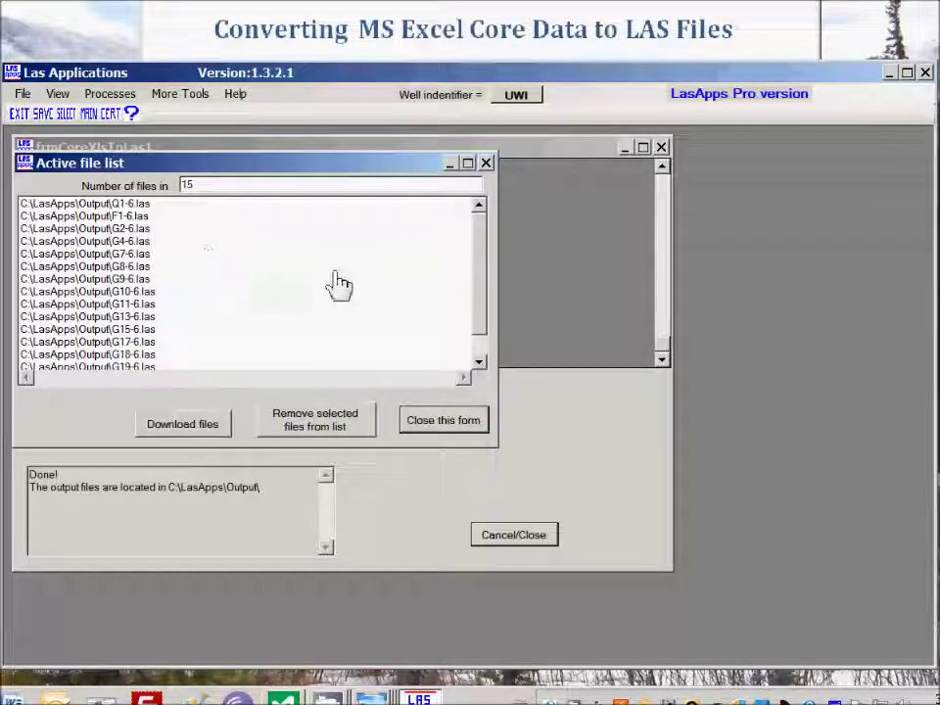
left_click(448, 422)
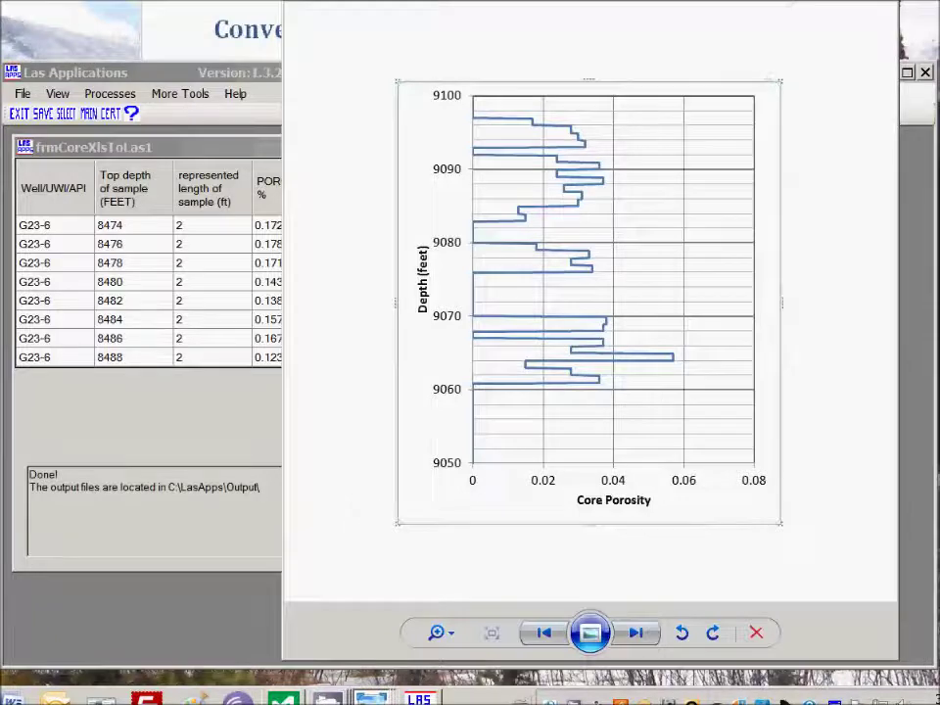
Close the core porosity versus depth plot image and save the converted LAS files.
key("alt+F4")
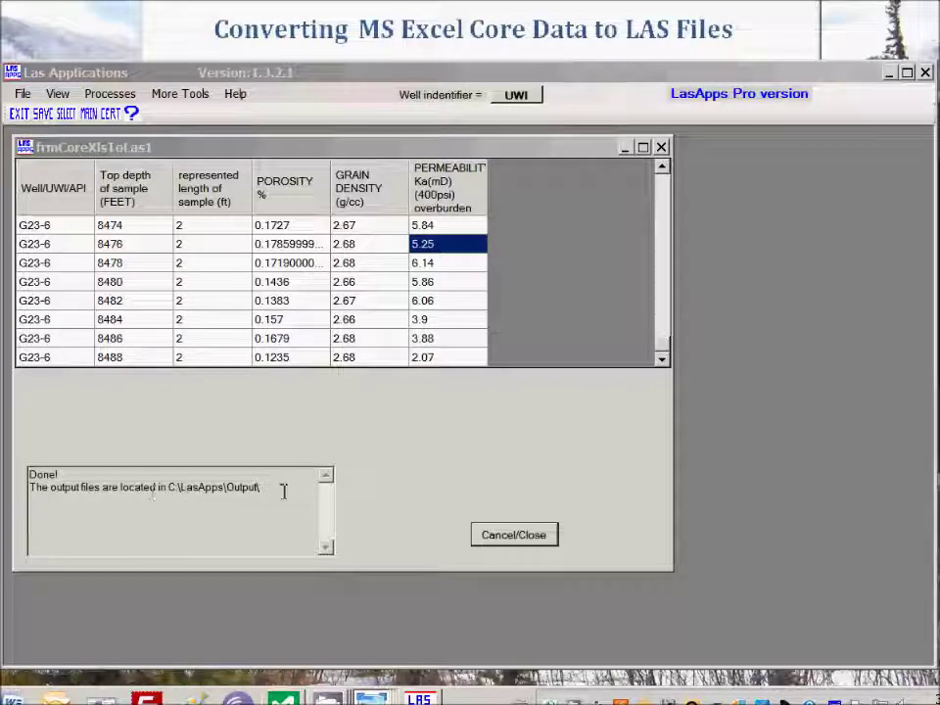
left_click(47, 115)
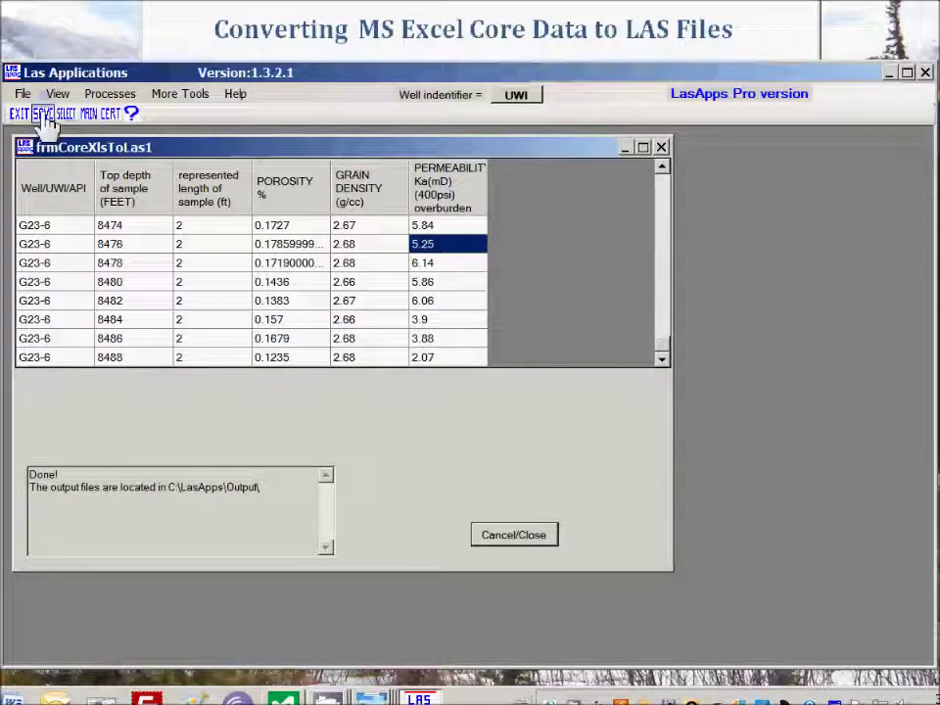